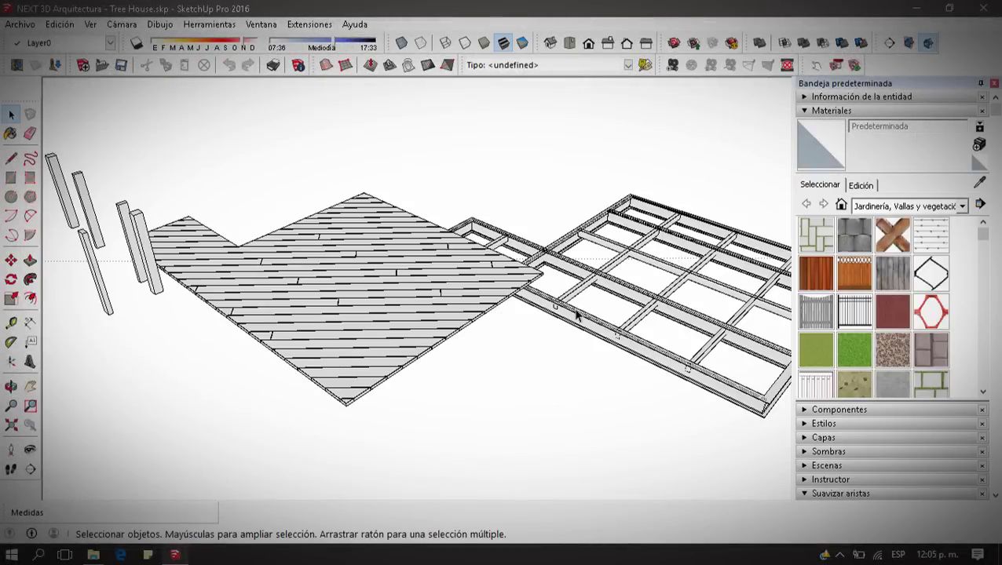
Select the brown edge board along the slab and explode its group
mouse_move(452, 306)
middle_down()
mouse_move(418, 286)
mouse_move(320, 279)
mouse_move(582, 304)
mouse_move(585, 318)
middle_up()
scroll(584, 317, down, 3)
middle_drag(370, 227, 645, 281)
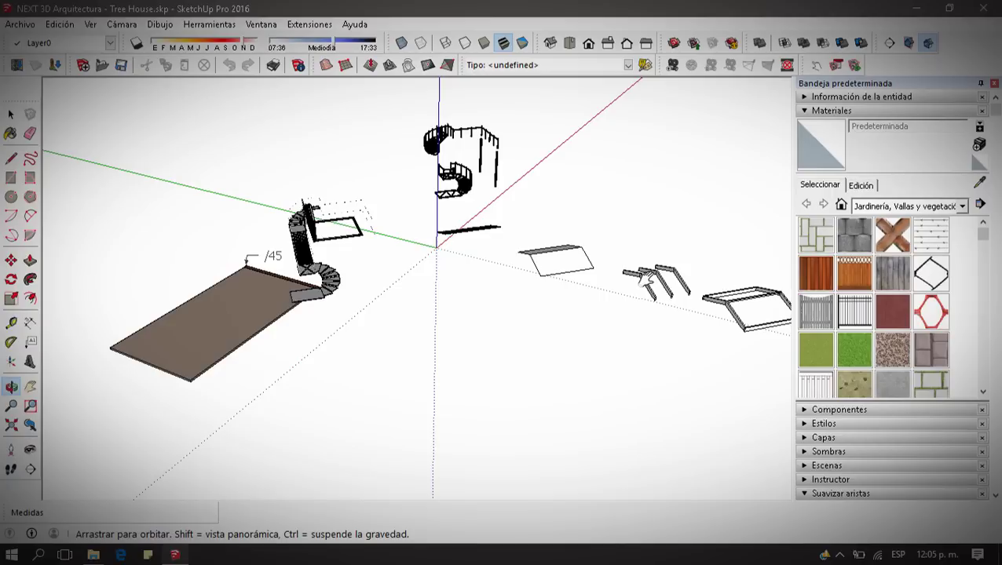
scroll(251, 263, up, 2)
middle_drag(244, 274, 406, 259)
scroll(314, 438, up, 3)
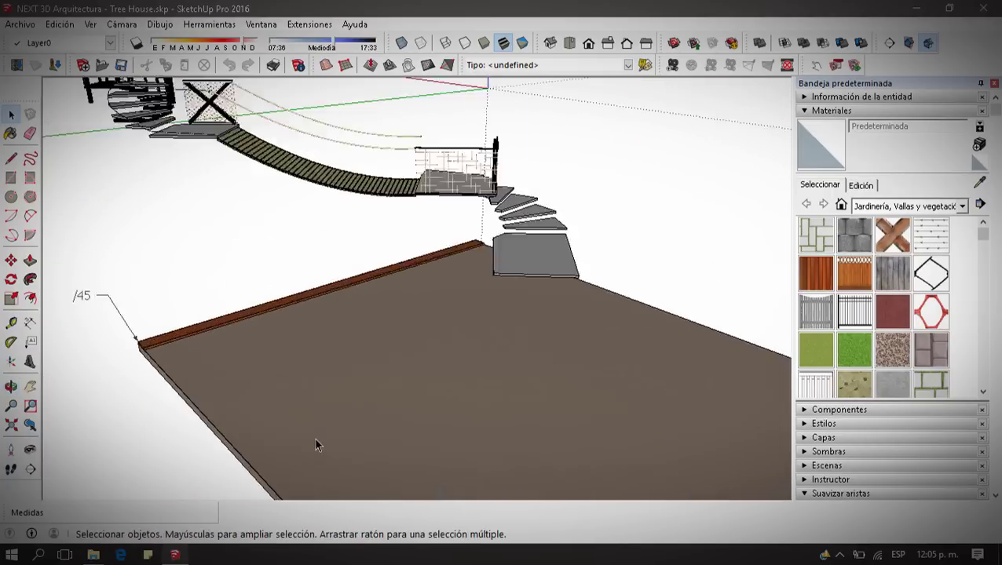
mouse_move(315, 438)
middle_down()
mouse_move(469, 378)
mouse_move(431, 438)
mouse_move(212, 403)
middle_up()
click(181, 369)
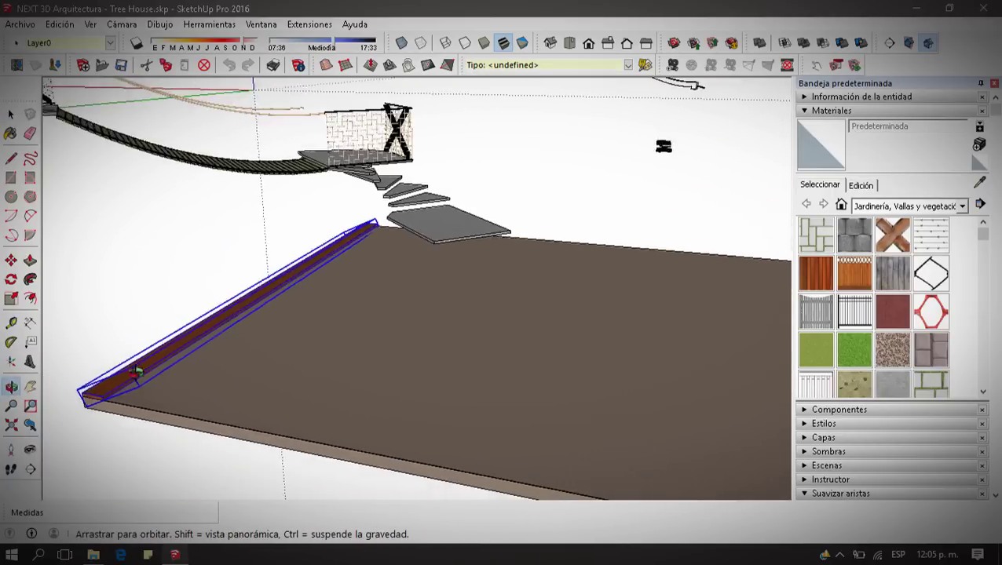
mouse_move(181, 369)
middle_down()
mouse_move(262, 434)
mouse_move(577, 324)
mouse_move(409, 391)
middle_up()
scroll(261, 434, up, 2)
scroll(409, 391, up, 2)
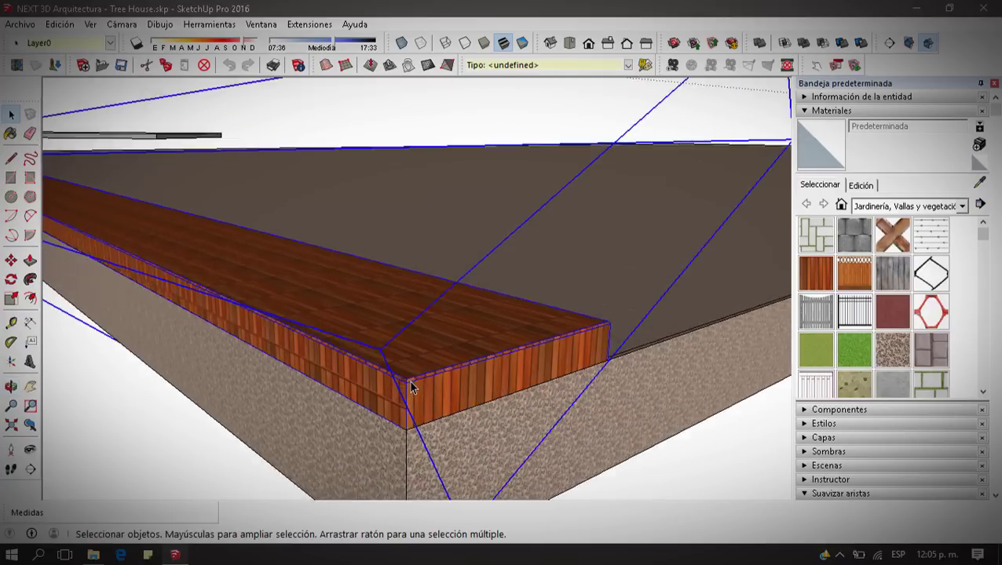
right_click(413, 388)
click(471, 135)
middle_drag(471, 134, 330, 349)
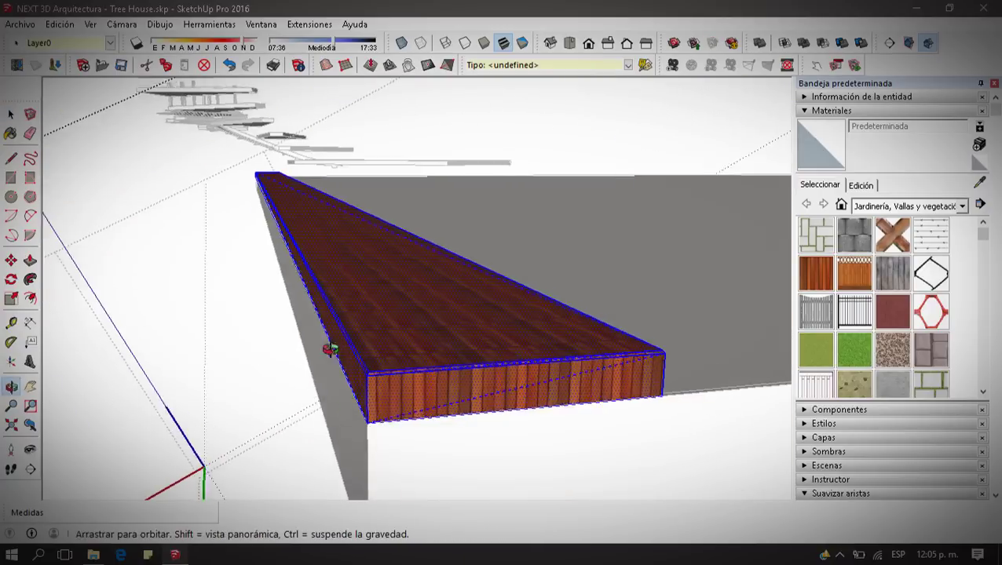
Copy the board to the slab's far edge and array it into 45 planks
click(501, 363)
middle_drag(501, 363, 440, 331)
key(m)
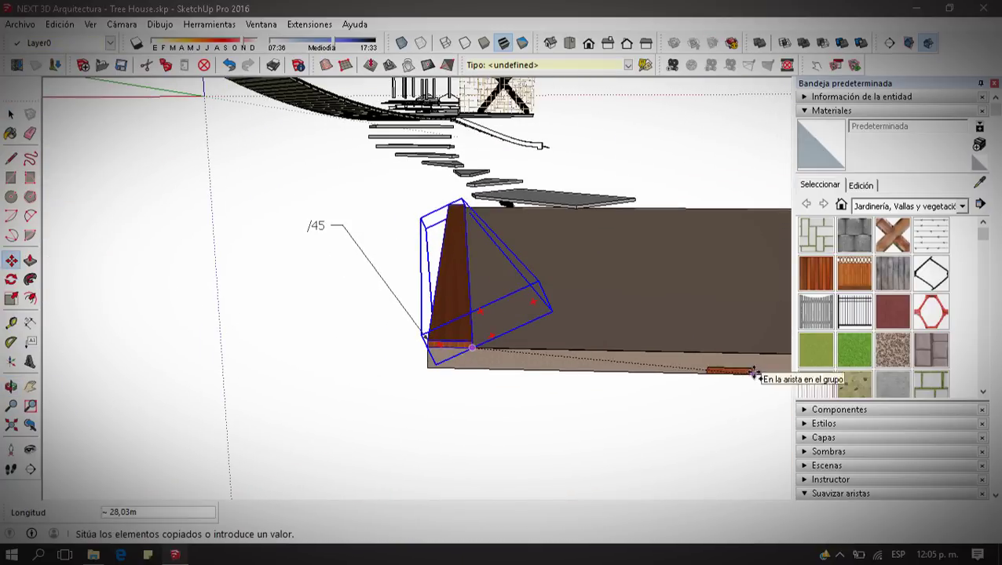
middle_drag(753, 372, 685, 346)
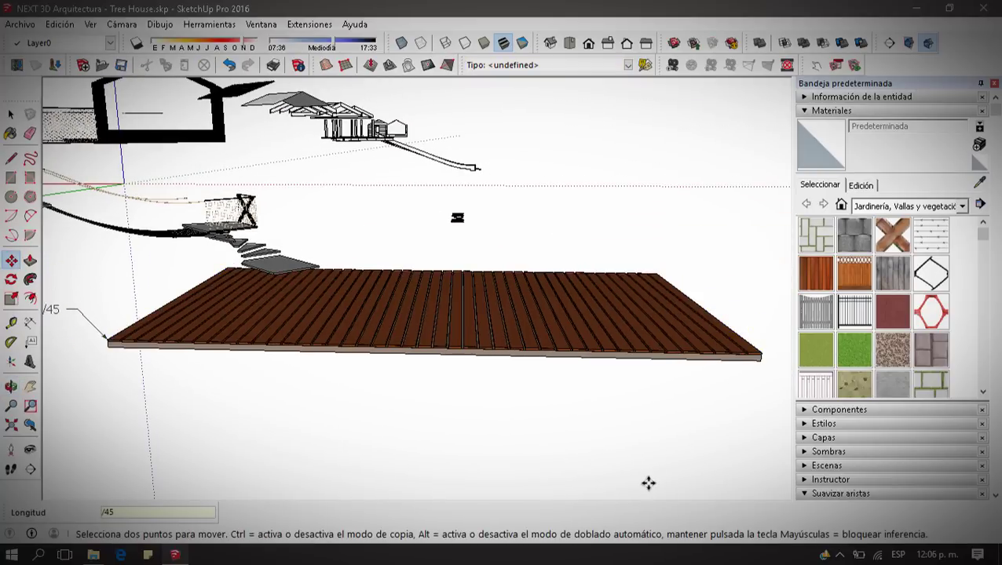
key(space)
mouse_move(626, 355)
middle_down()
mouse_move(533, 382)
mouse_move(459, 440)
mouse_move(568, 233)
mouse_move(480, 347)
mouse_move(543, 339)
mouse_move(522, 340)
mouse_move(603, 355)
mouse_move(628, 375)
mouse_move(440, 283)
mouse_move(662, 270)
mouse_move(168, 270)
mouse_move(693, 224)
mouse_move(668, 235)
mouse_move(627, 218)
middle_up()
triple_click(628, 375)
key(space)
scroll(668, 236, up, 3)
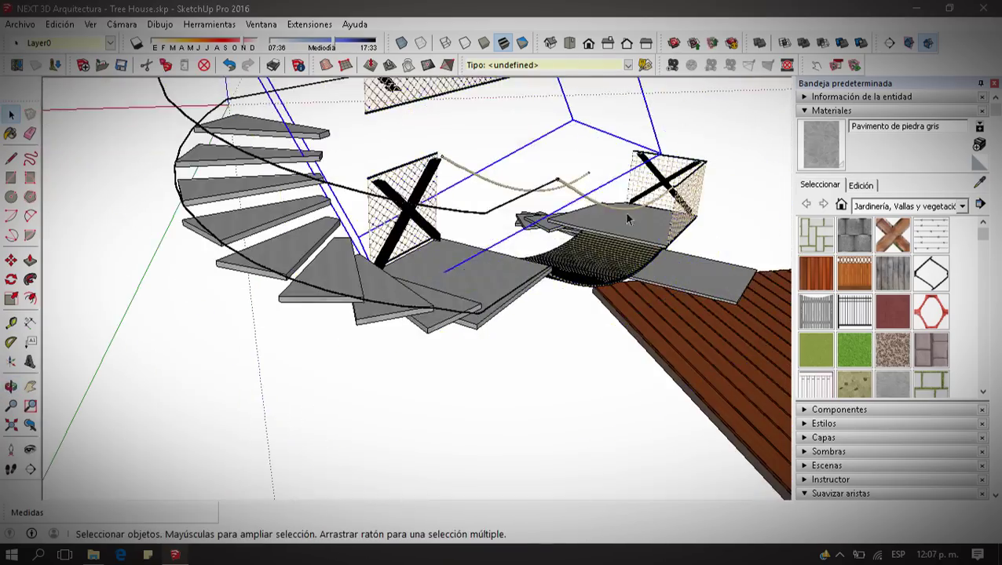
Bring up the context menu for the netted wall group beside the stair tower
mouse_move(297, 263)
middle_down()
mouse_move(477, 291)
mouse_move(408, 188)
middle_up()
right_click(424, 193)
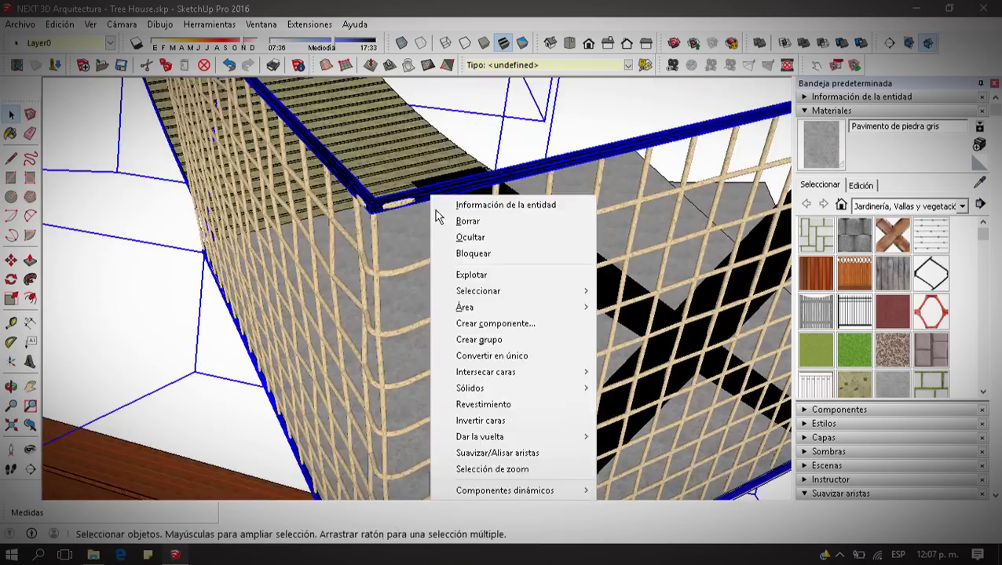
click(467, 470)
right_click(527, 189)
right_click(240, 237)
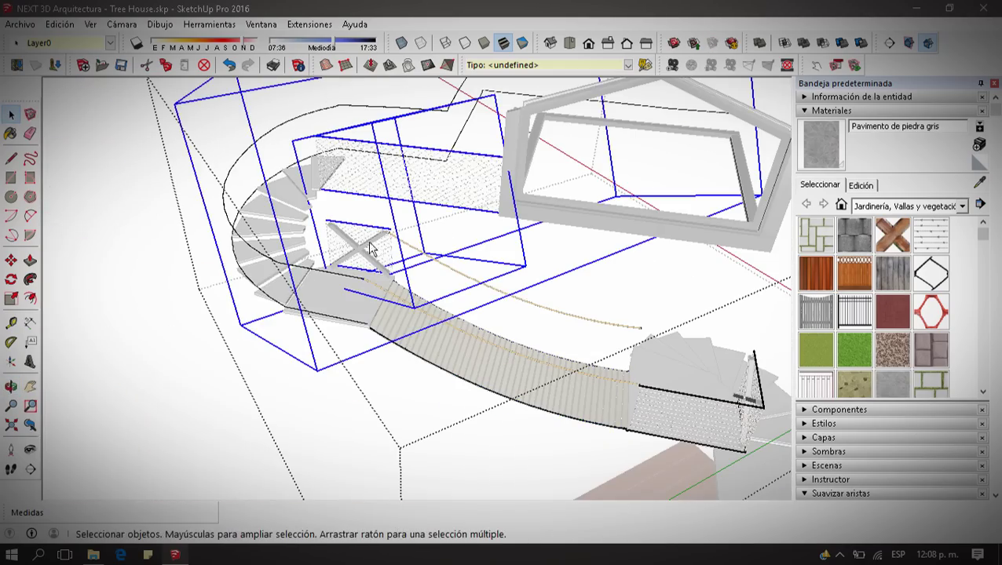
Use the Paint Bucket near the railing to reach the shingle material's settings
middle_drag(421, 290, 465, 224)
scroll(586, 291, up, 5)
key(b)
mouse_move(585, 291)
middle_down()
mouse_move(549, 299)
mouse_move(567, 271)
middle_up()
scroll(848, 463, down, 2)
key(space)
scroll(567, 271, down, 5)
scroll(567, 271, up, 5)
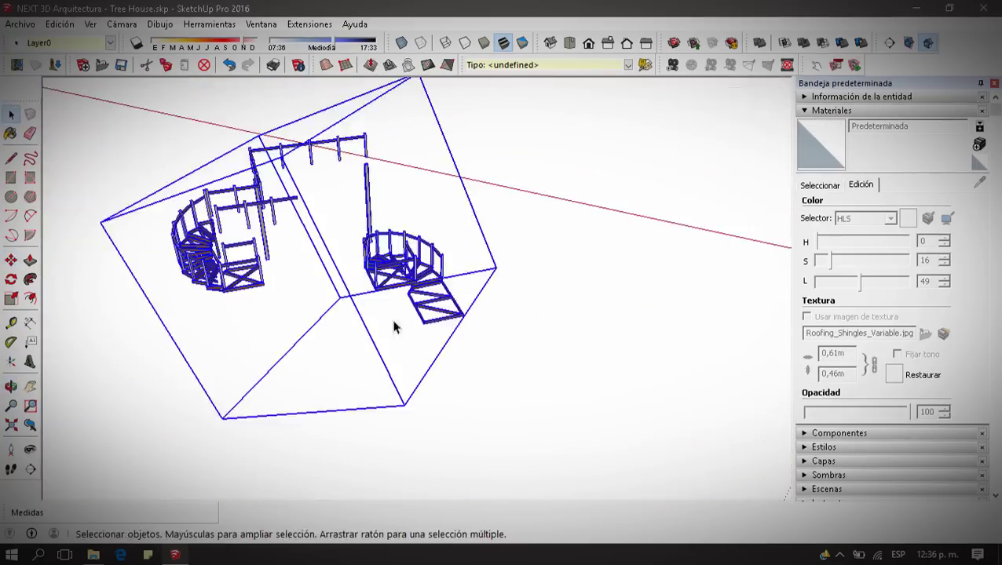
Bring the shingled roof panel into close view from the stair underside
middle_drag(389, 346, 358, 316)
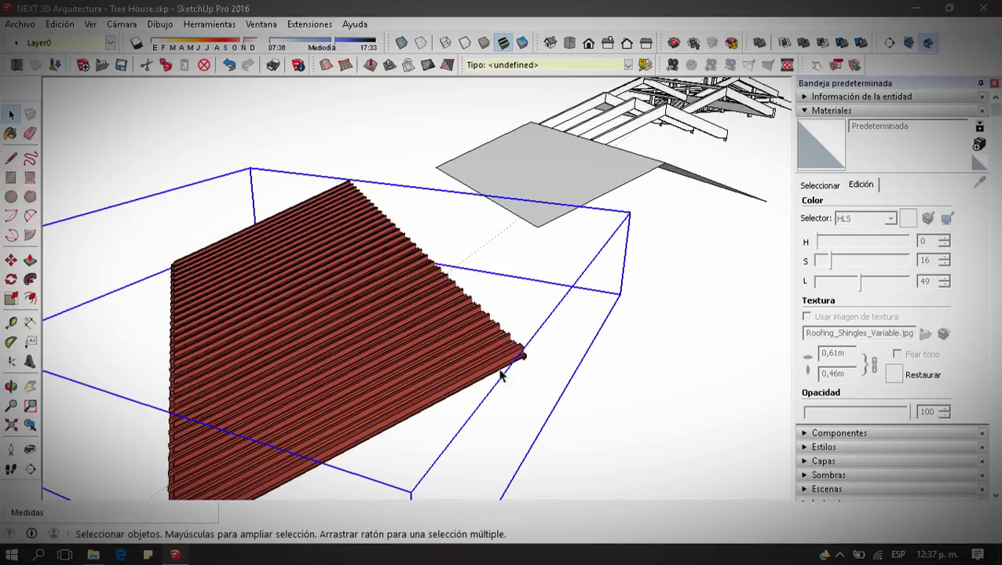
scroll(507, 362, up, 2)
scroll(526, 345, up, 2)
scroll(544, 321, up, 2)
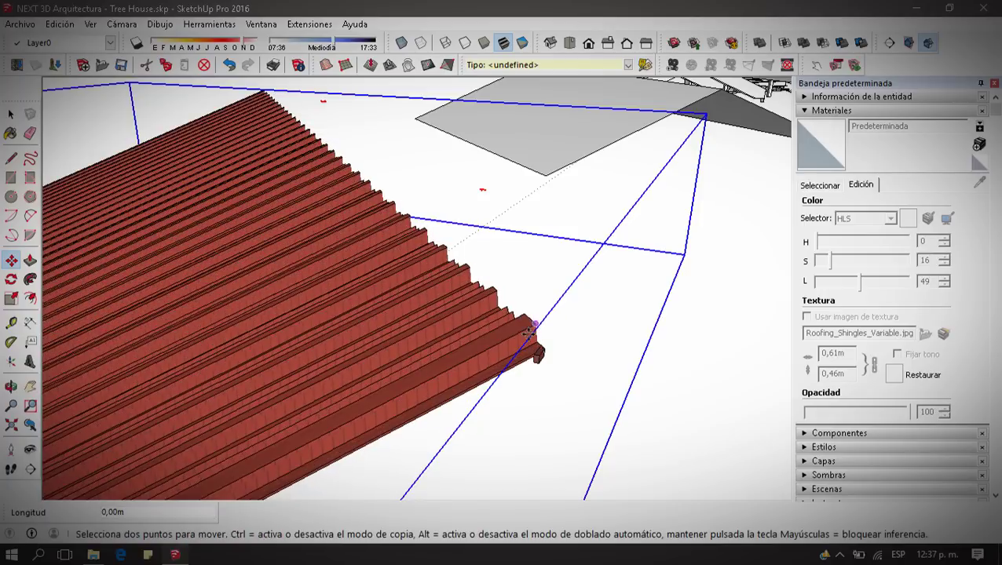
scroll(532, 331, down, 2)
scroll(536, 339, down, 2)
middle_drag(536, 339, 280, 248)
key(s)
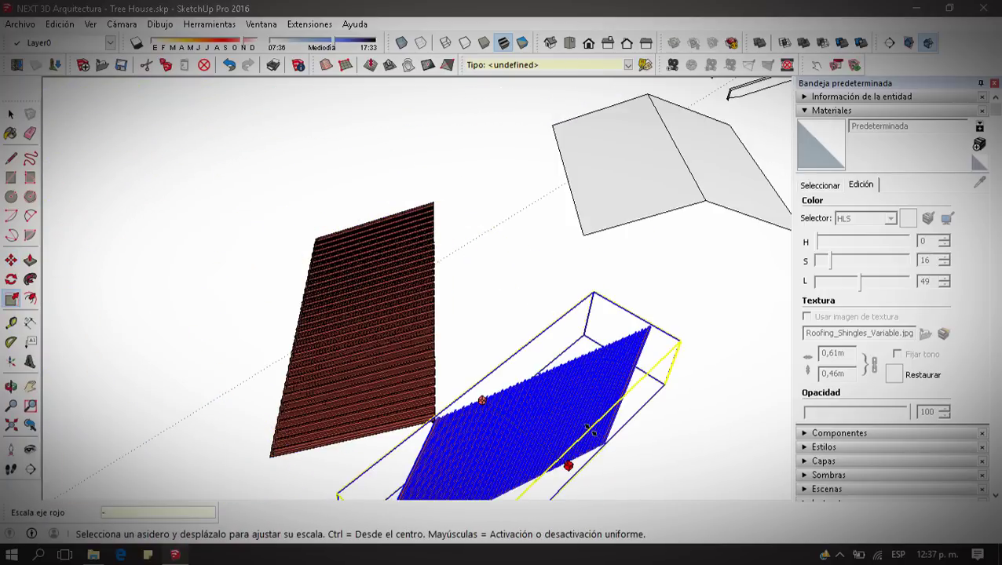
scroll(588, 427, up, 2)
scroll(418, 402, up, 3)
scroll(402, 346, up, 2)
Rotate the shingle panel about 90° around its ridge corner to form the gable
key(q)
scroll(410, 333, up, 1)
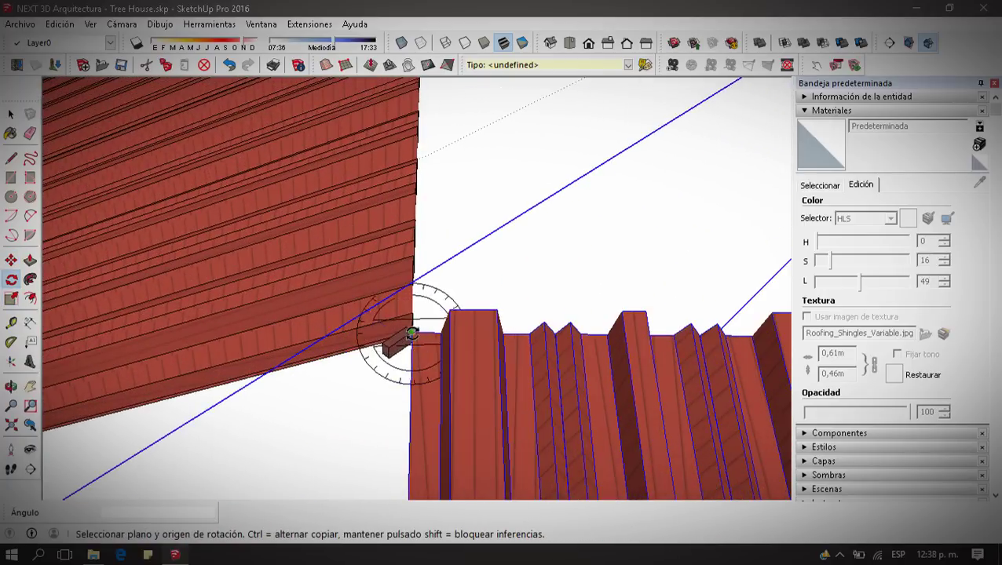
click(410, 333)
scroll(471, 346, down, 2)
scroll(514, 357, down, 3)
scroll(759, 398, up, 3)
scroll(630, 392, up, 2)
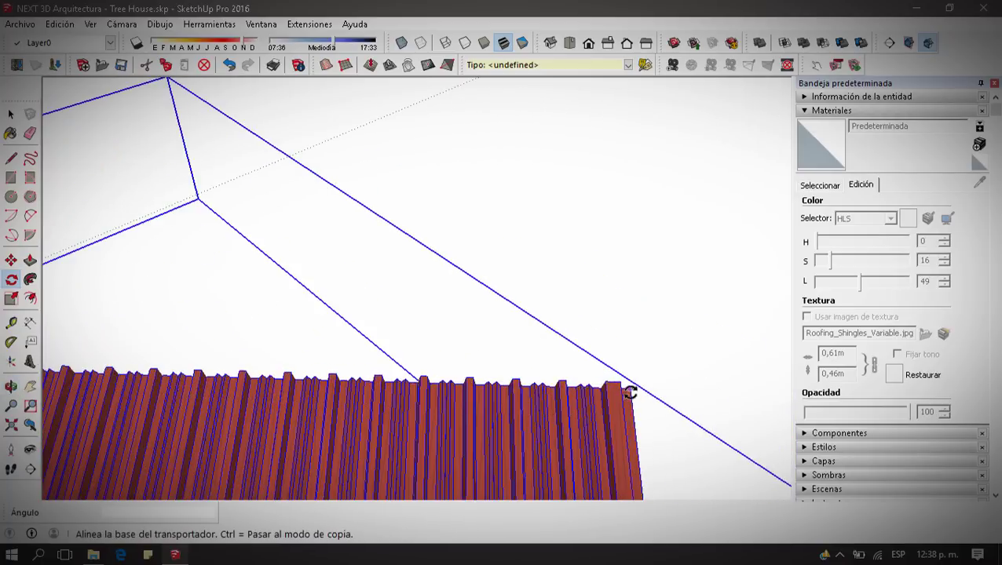
scroll(628, 391, down, 2)
click(626, 390)
scroll(282, 138, up, 2)
scroll(311, 106, up, 2)
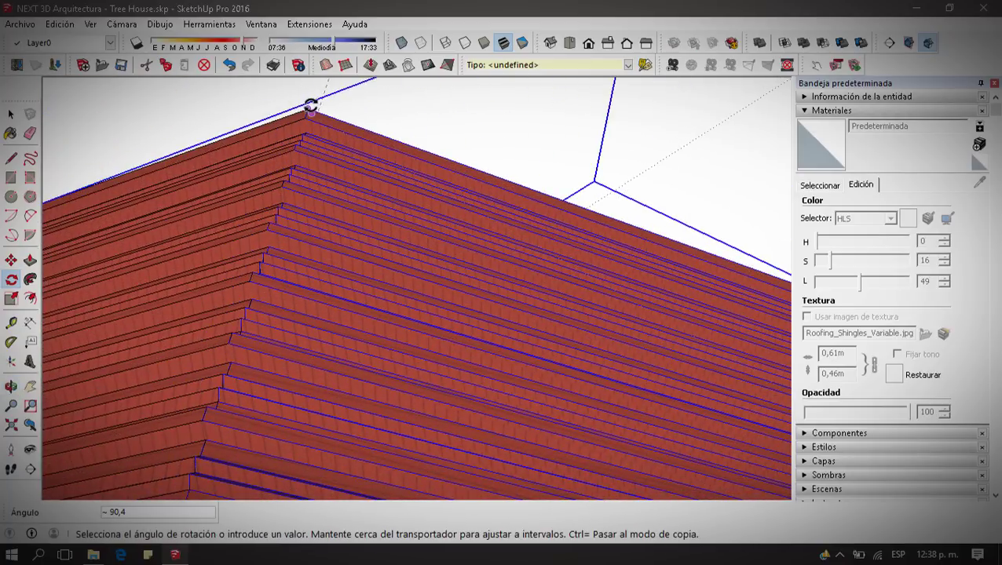
click(310, 108)
Inspect the finished gable roof and select the grey roof piece
scroll(358, 216, down, 3)
middle_drag(358, 217, 375, 246)
key(space)
scroll(416, 328, down, 2)
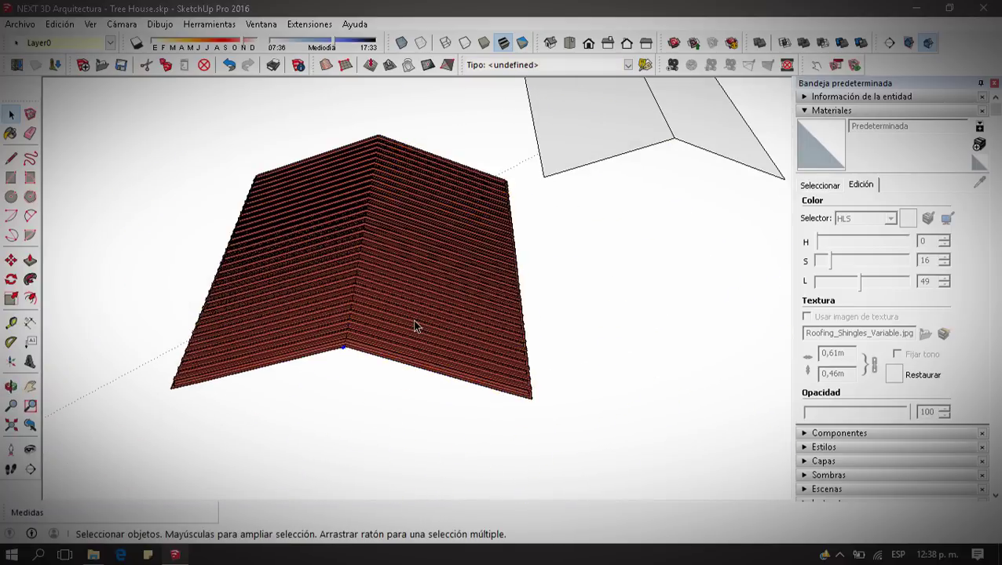
mouse_move(416, 328)
middle_down()
mouse_move(275, 253)
mouse_move(548, 269)
middle_up()
click(548, 269)
click(820, 184)
mouse_move(700, 255)
middle_down()
mouse_move(387, 346)
mouse_move(598, 318)
mouse_move(616, 405)
middle_up()
Paint the three roof rafters with the Madera Wood_Grain_Dark texture
click(908, 206)
click(905, 285)
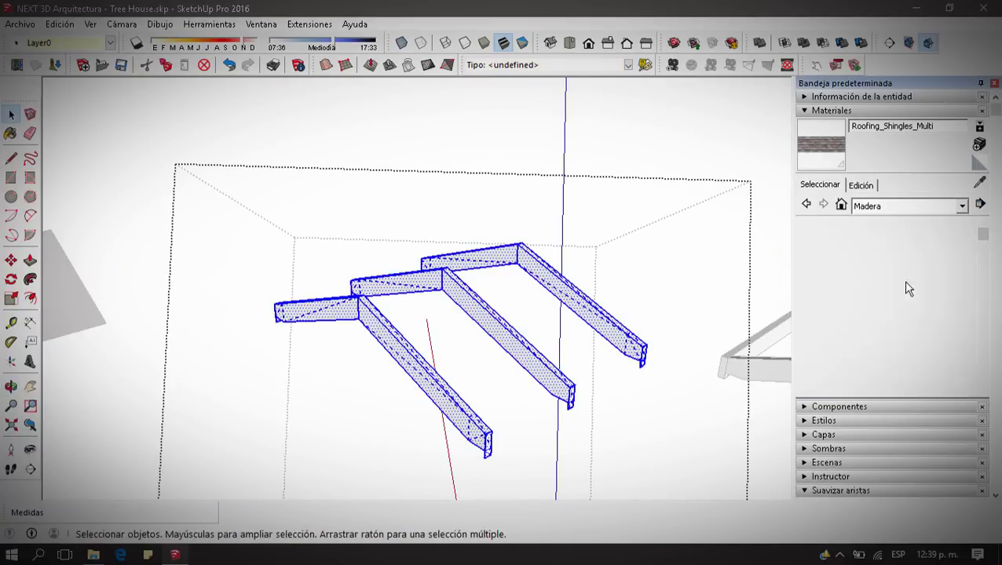
click(893, 314)
middle_drag(502, 330, 444, 299)
click(444, 299)
click(861, 184)
key(space)
middle_drag(503, 314, 552, 289)
scroll(551, 288, down, 5)
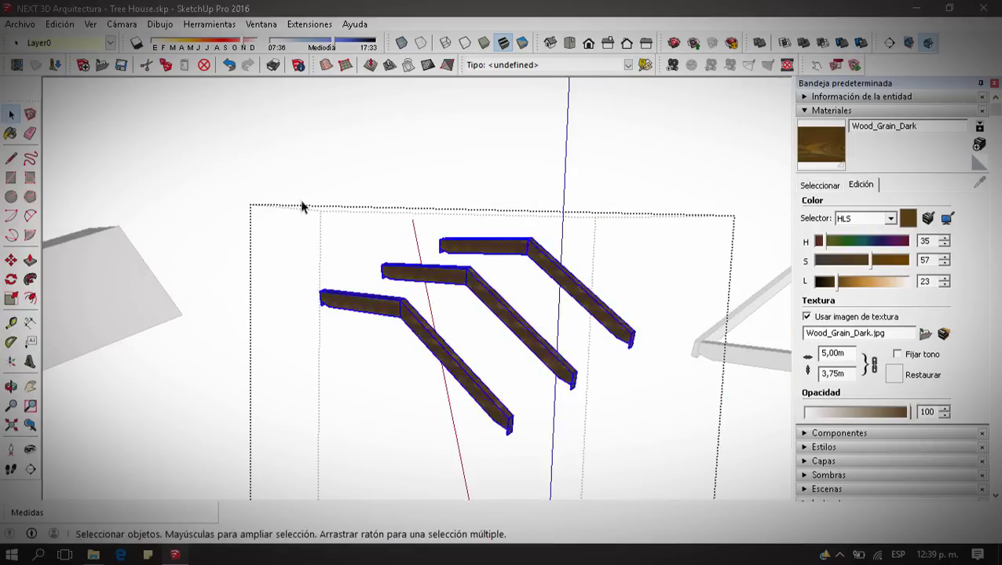
mouse_move(540, 361)
middle_down()
mouse_move(532, 283)
mouse_move(335, 134)
mouse_move(407, 330)
middle_up()
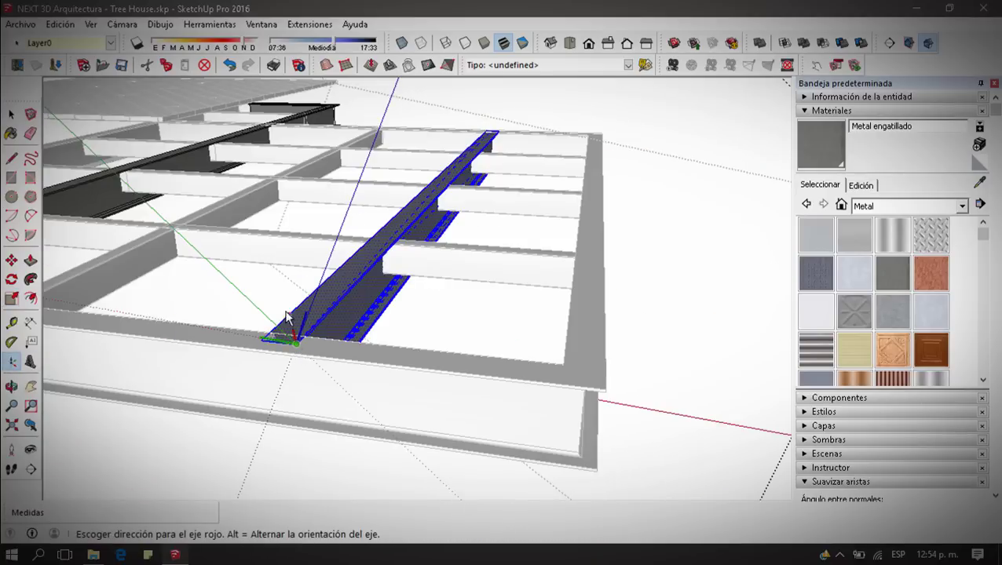
Place the axes origin at the steel beam corner with green pointing across the beam
middle_drag(274, 334, 350, 357)
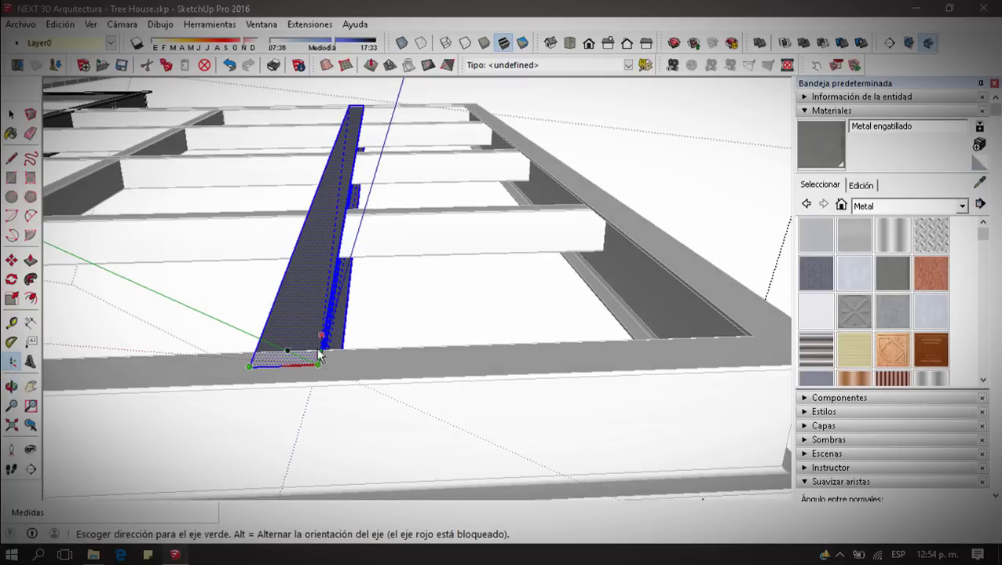
middle_drag(318, 322, 332, 311)
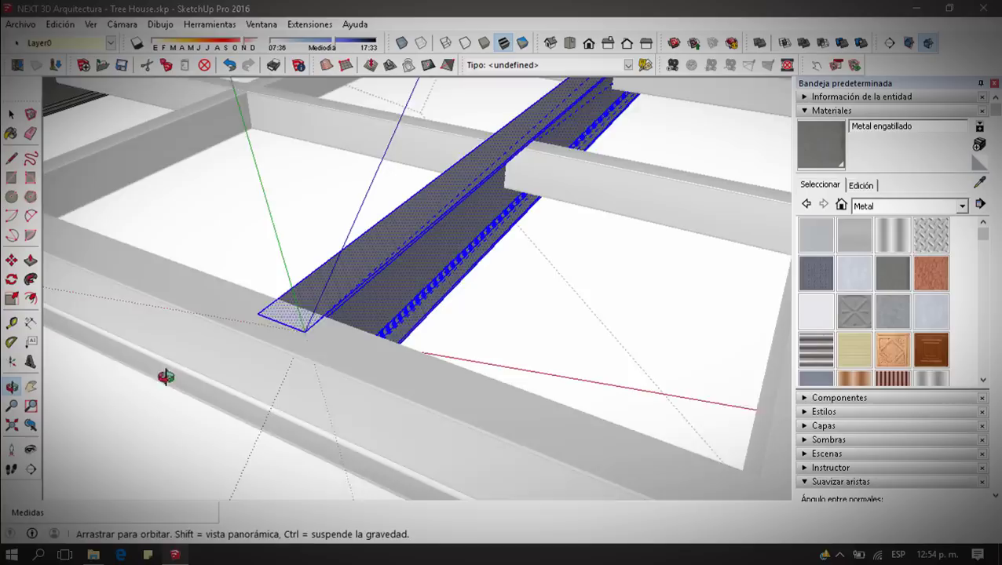
click(324, 317)
middle_drag(322, 315, 240, 303)
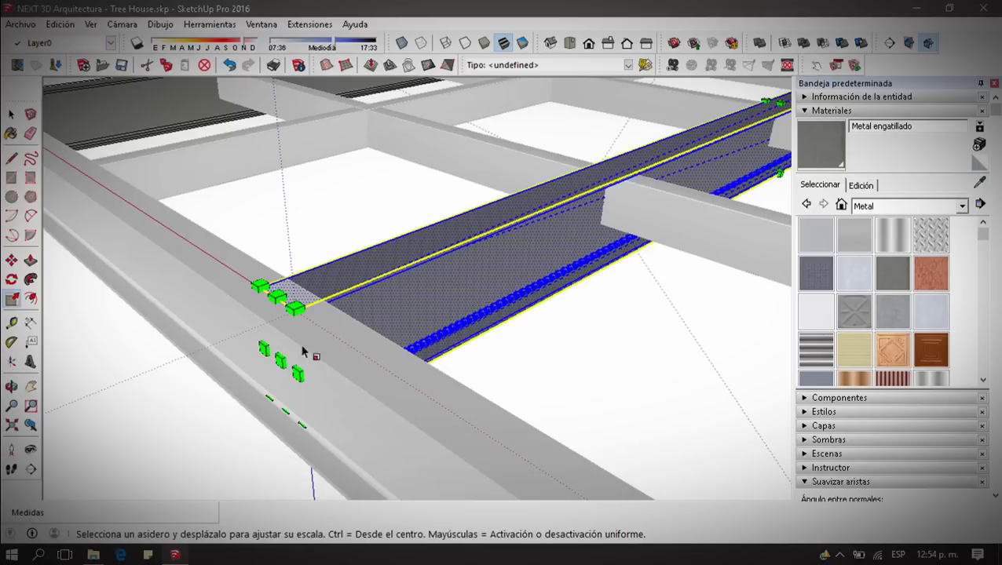
Rescale the beam along its green axis to complete the beam grid
scroll(476, 272, down, 5)
middle_drag(314, 358, 604, 224)
scroll(590, 236, up, 3)
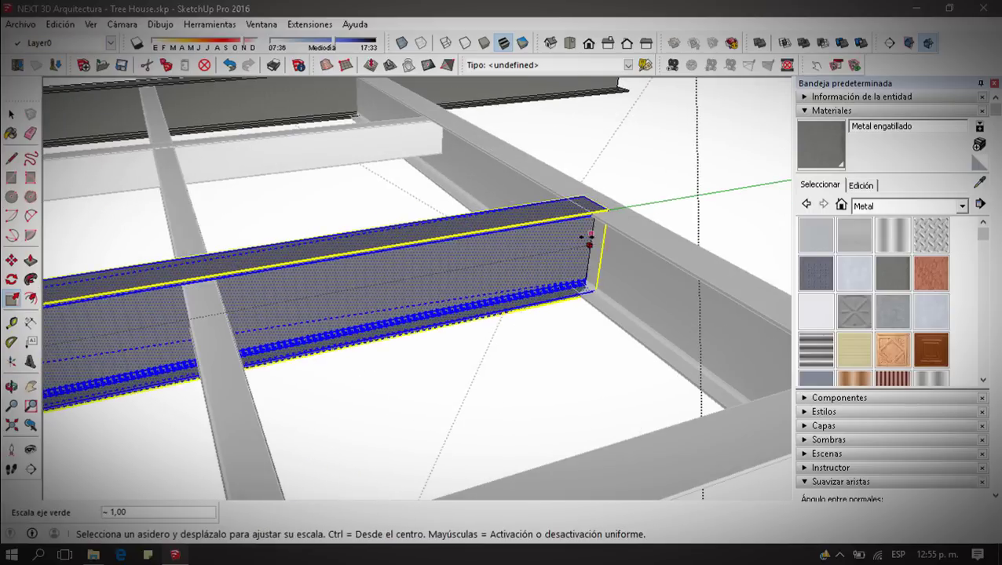
scroll(604, 248, down, 5)
key(space)
mouse_move(549, 314)
middle_down()
mouse_move(452, 345)
mouse_move(554, 353)
middle_up()
Paint the wooden deck with the Madera ensamblada lumber texture
click(961, 206)
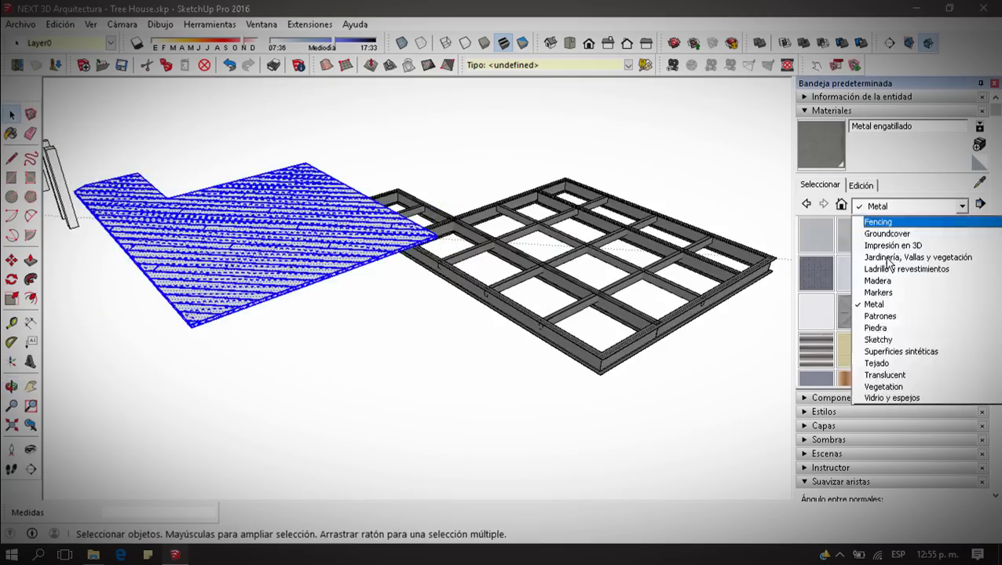
click(840, 287)
click(481, 375)
Move the planked deck along the green axis
scroll(413, 430, up, 5)
scroll(614, 469, up, 4)
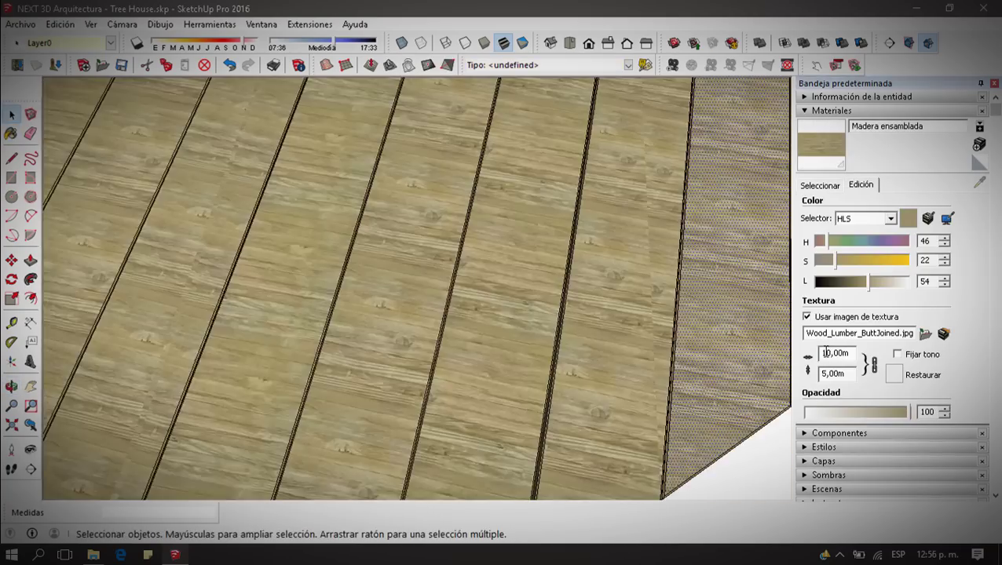
middle_drag(615, 469, 335, 365)
scroll(336, 365, down, 5)
key(space)
key(m)
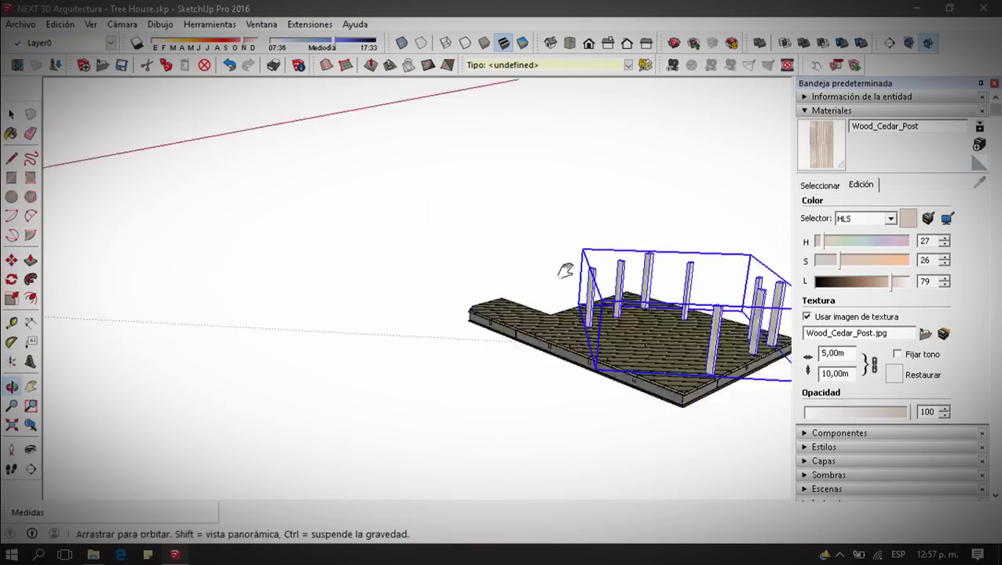
scroll(726, 359, up, 5)
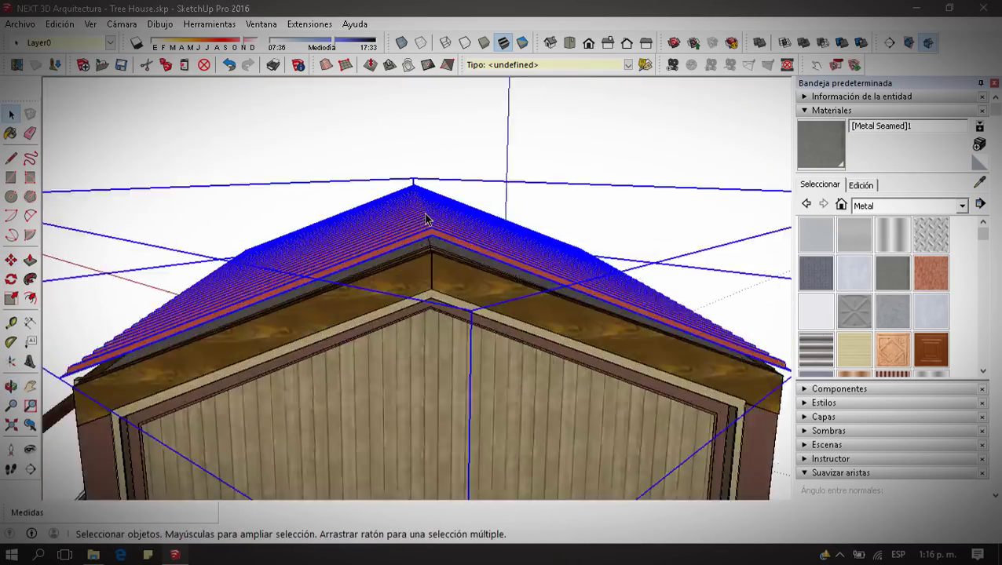
Move the red roof trim about 0.58 m to the gable peak and view the whole house
middle_drag(424, 219, 388, 216)
key(m)
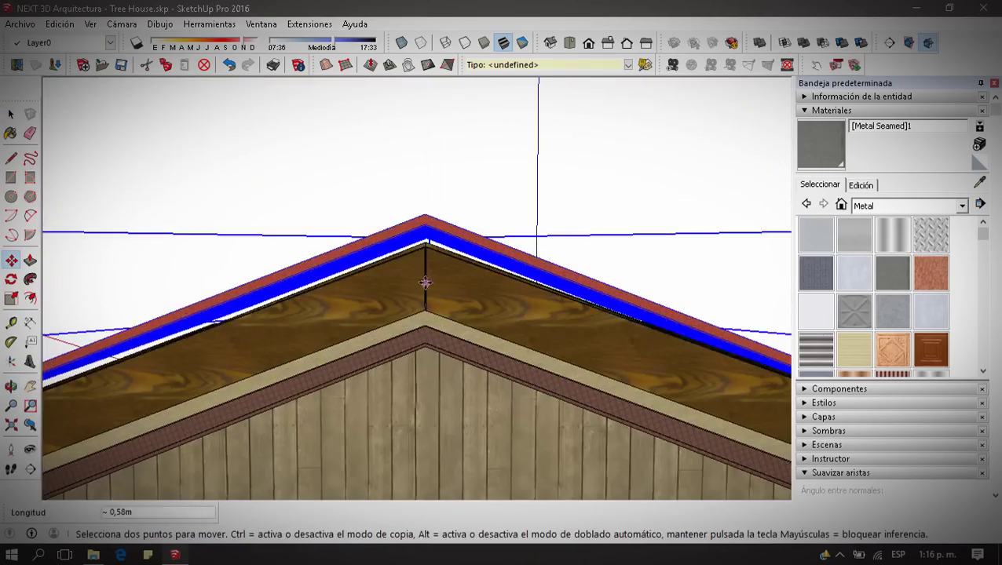
middle_drag(425, 305, 547, 383)
scroll(469, 342, down, 5)
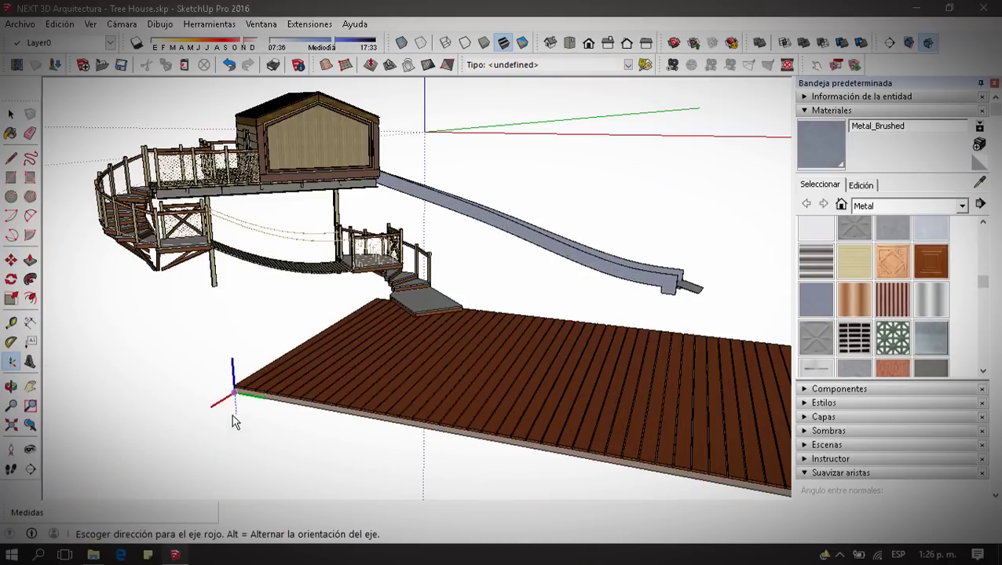
scroll(234, 421, down, 2)
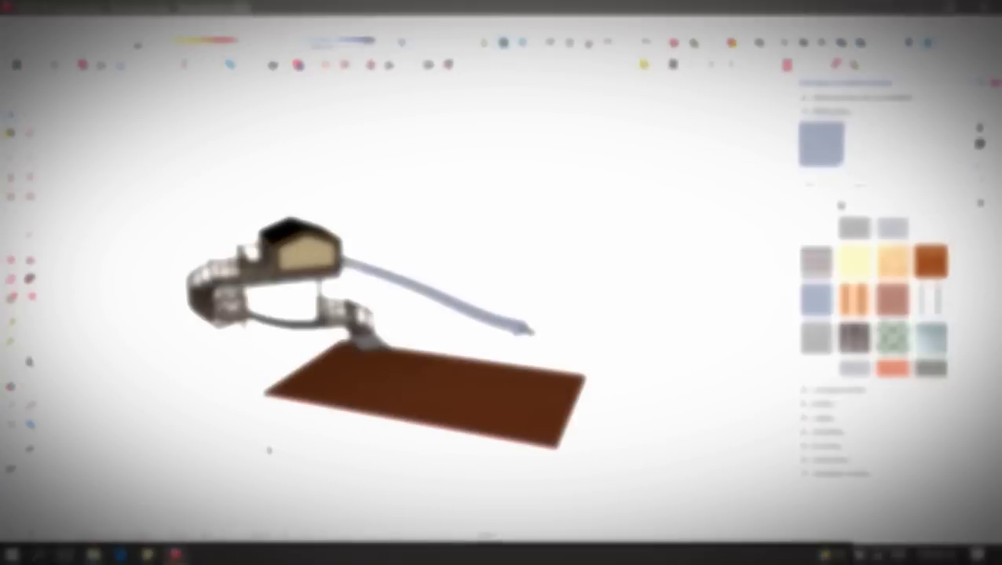